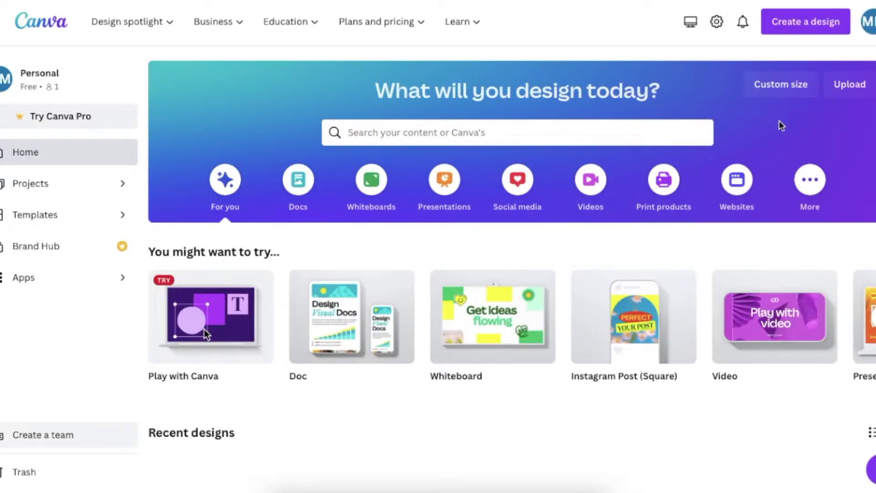
Step: Enter a custom size of 500 × 500 px for the new design
click(781, 95)
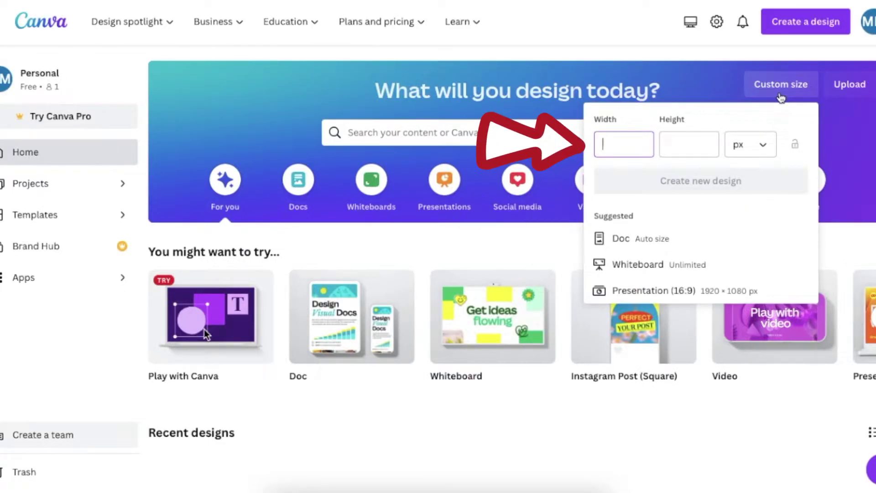
text(500)
key(Tab)
text(50)
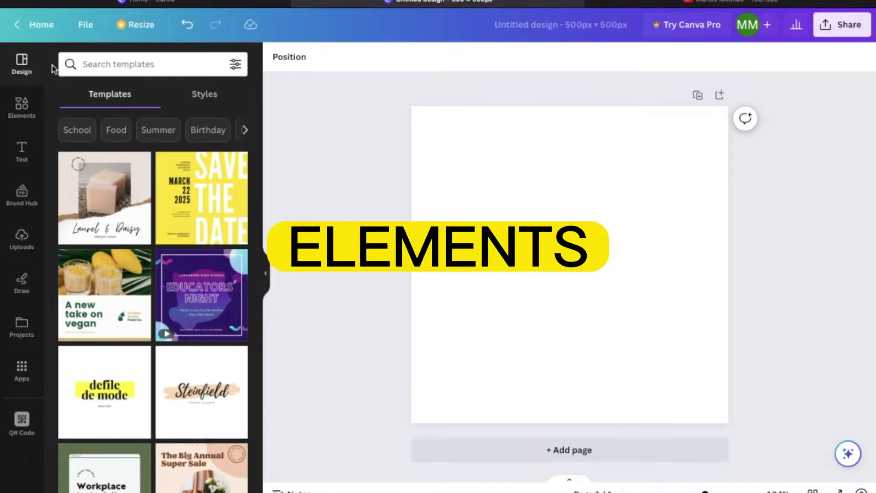
Step: Search Elements for 'qr code' and launch the QR Code app
click(26, 107)
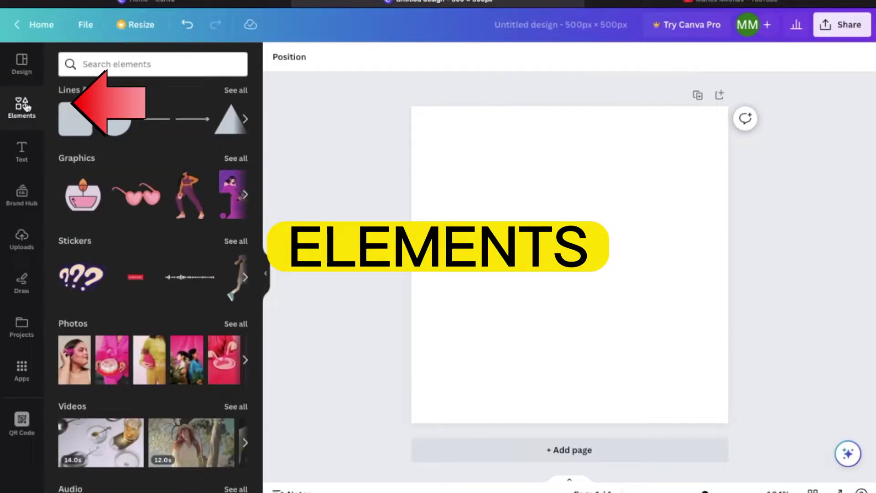
click(104, 64)
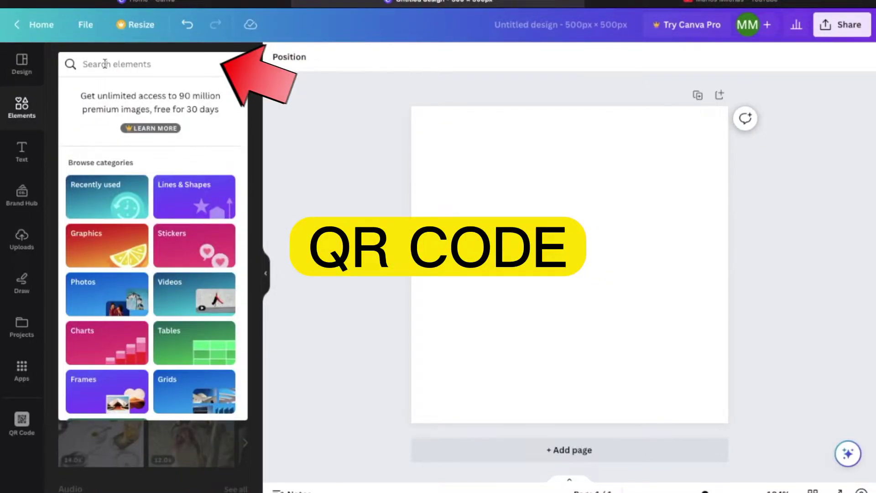
text(qr code)
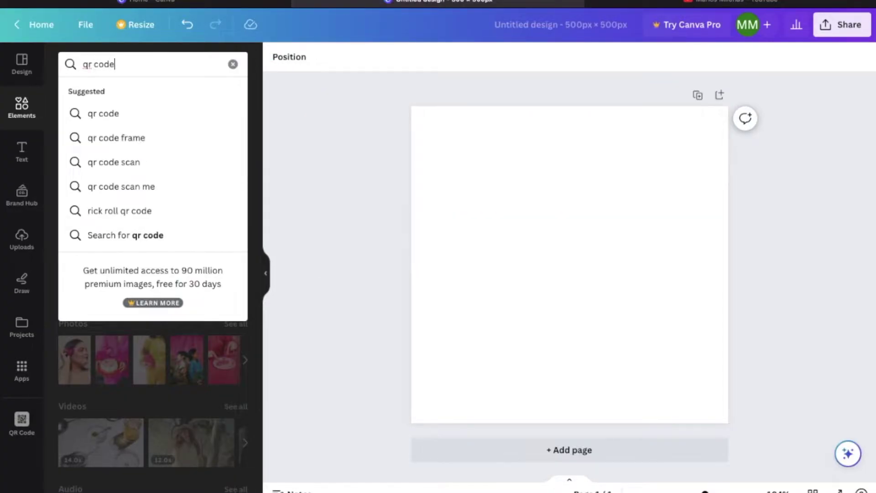
click(121, 114)
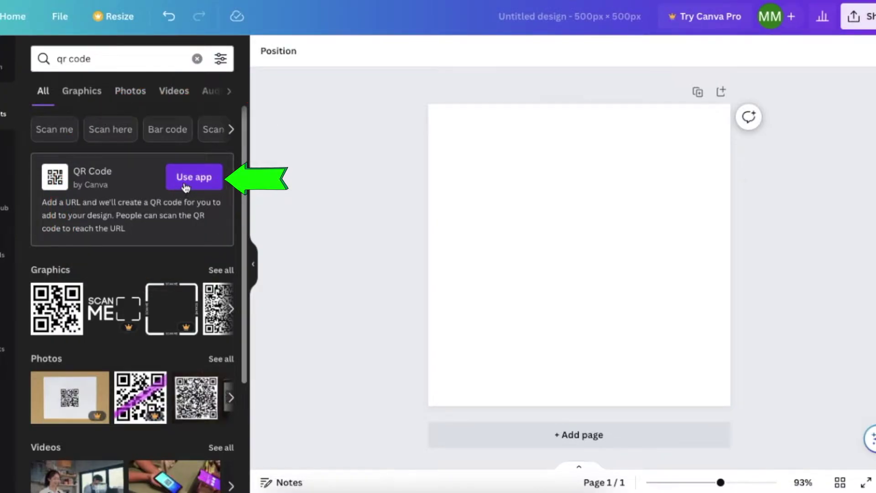
click(185, 187)
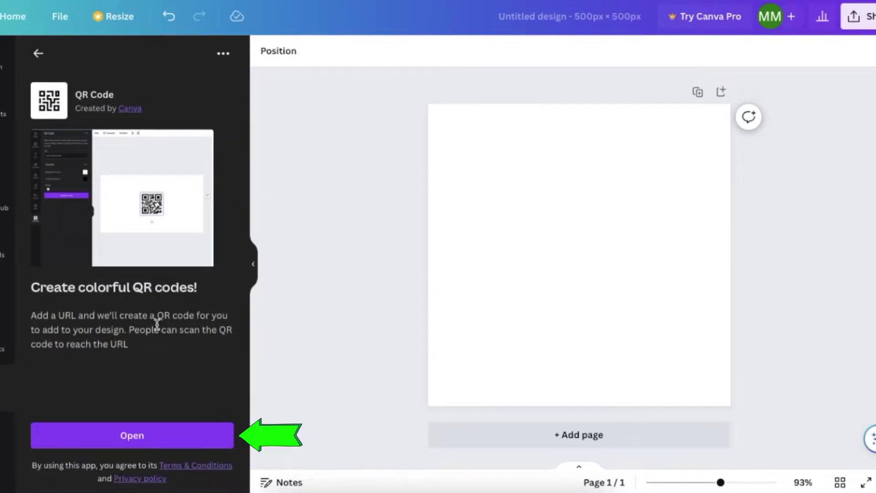
click(162, 447)
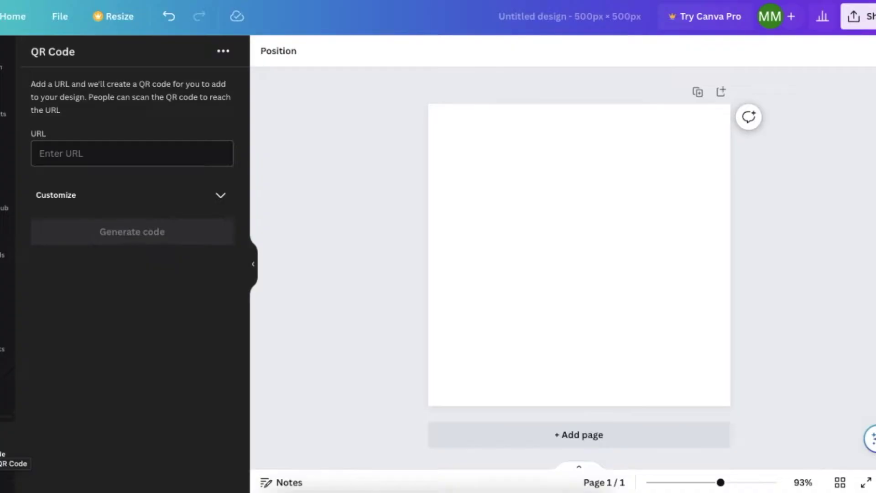
Step: Paste the YouTube channel link, generate the QR code, and select it on the page
click(84, 150)
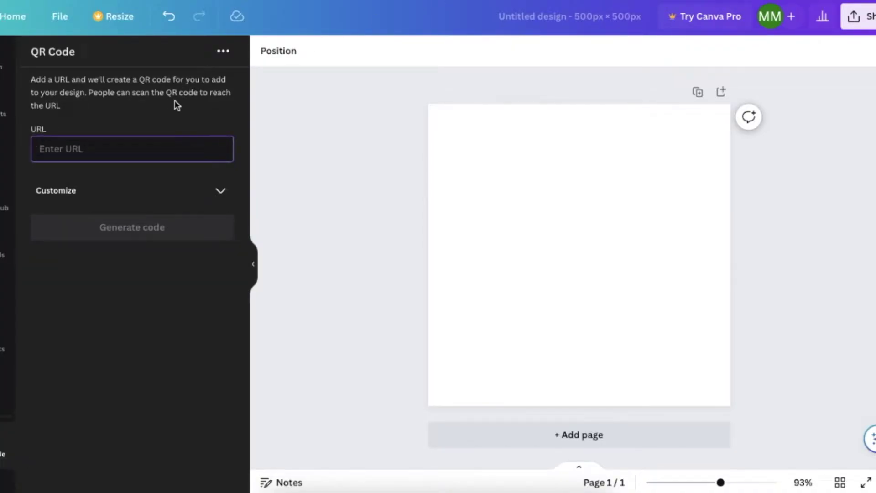
key(ctrl+v)
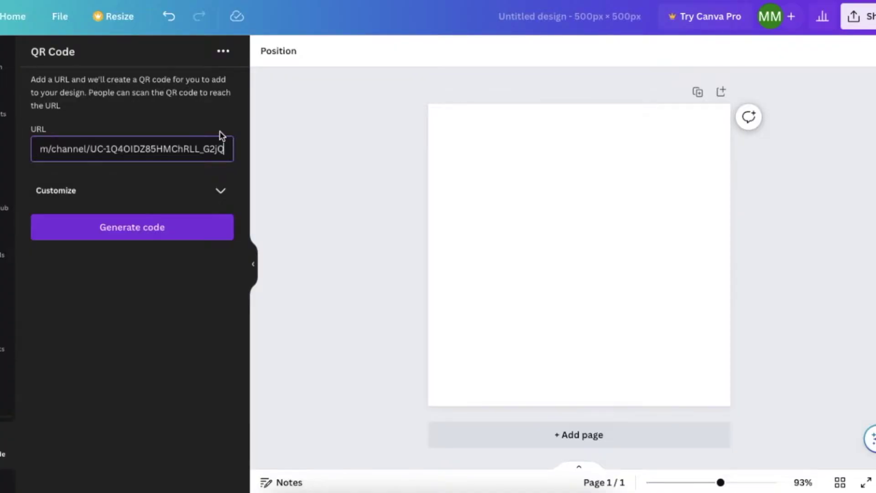
click(152, 225)
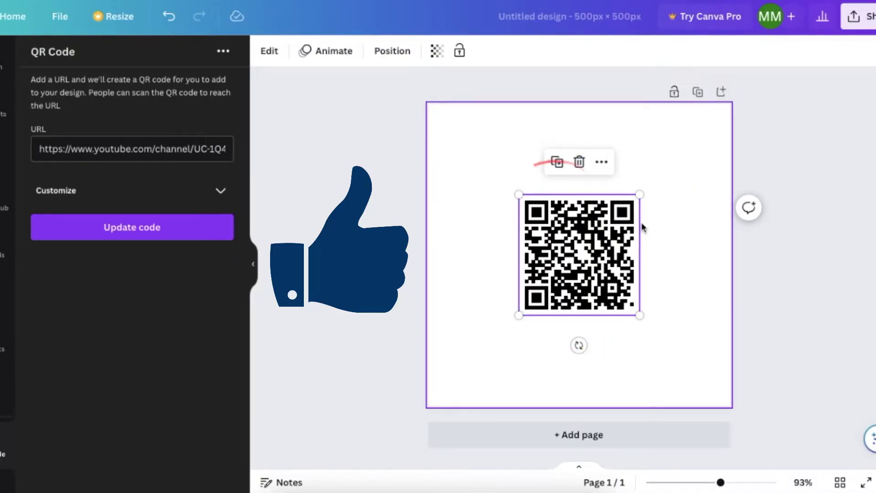
click(686, 211)
click(629, 239)
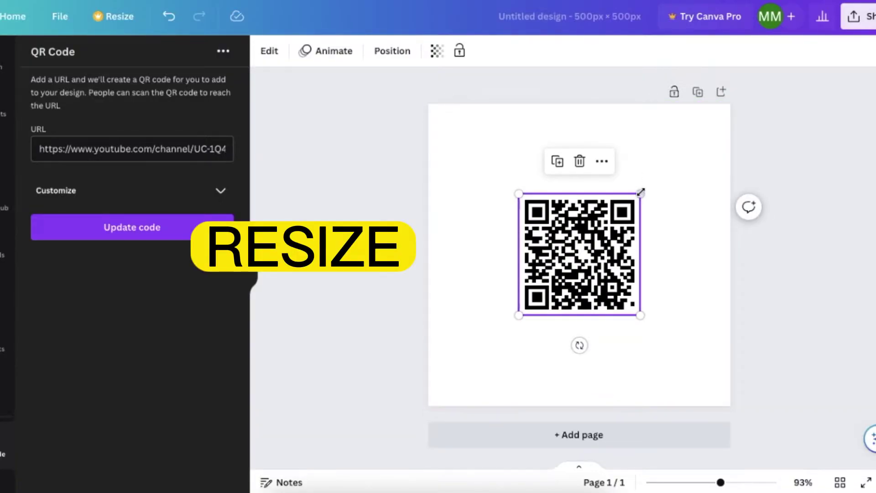
Step: Drag the QR code's corners outward until it covers the full 500 × 500 page
drag(640, 194, 730, 104)
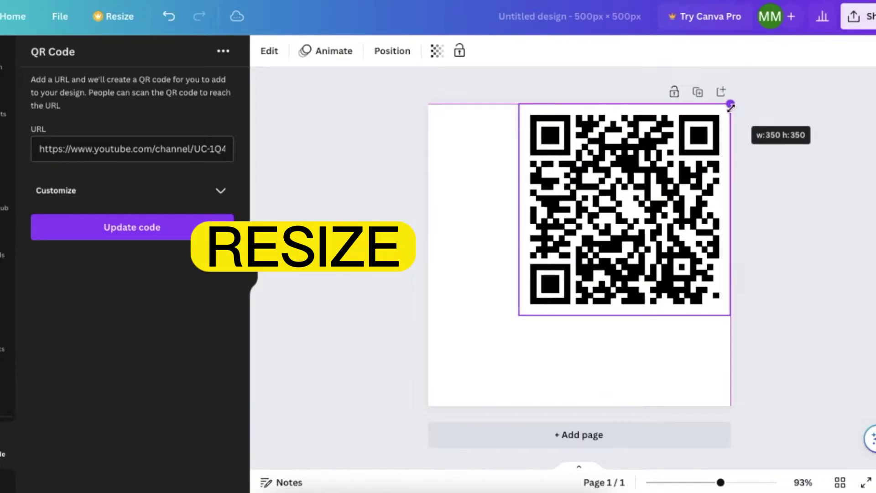
drag(519, 315, 429, 404)
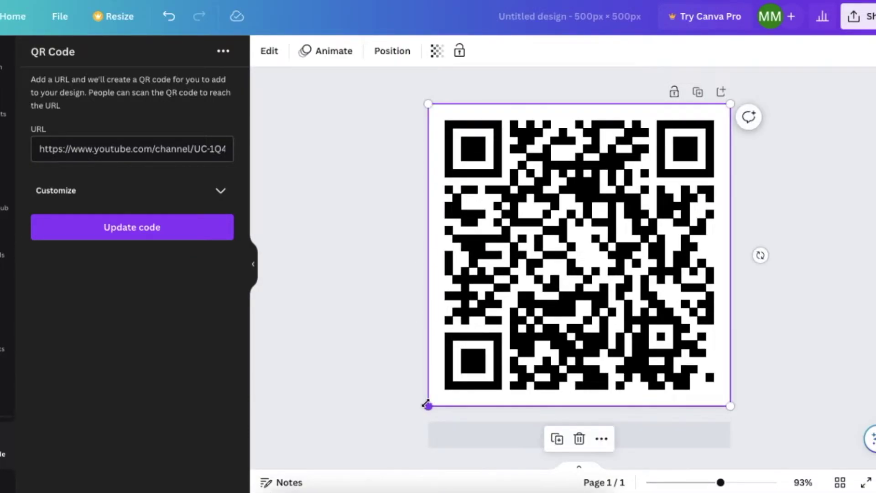
click(367, 401)
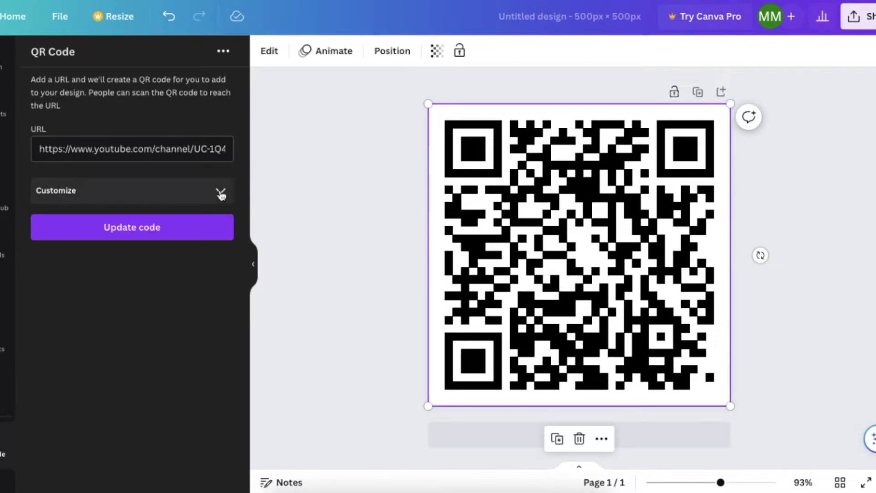
Step: Set the QR code's background colour back to white #FFFFFF
click(220, 193)
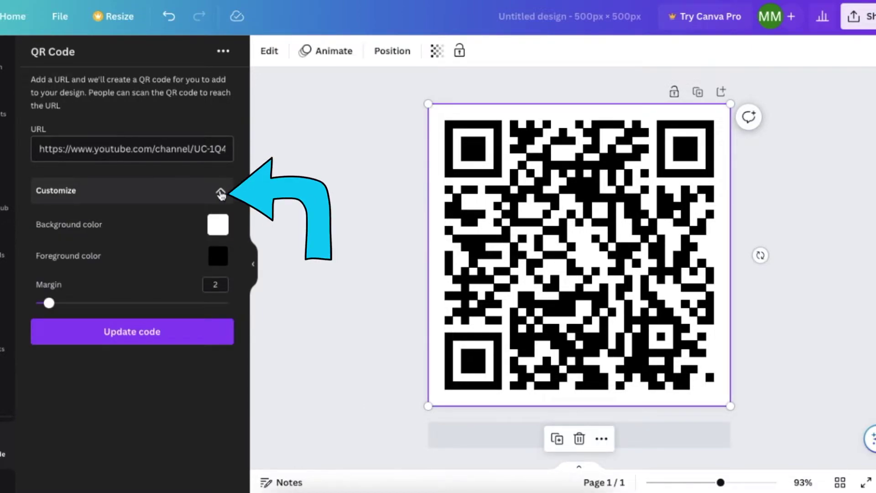
click(221, 219)
click(250, 304)
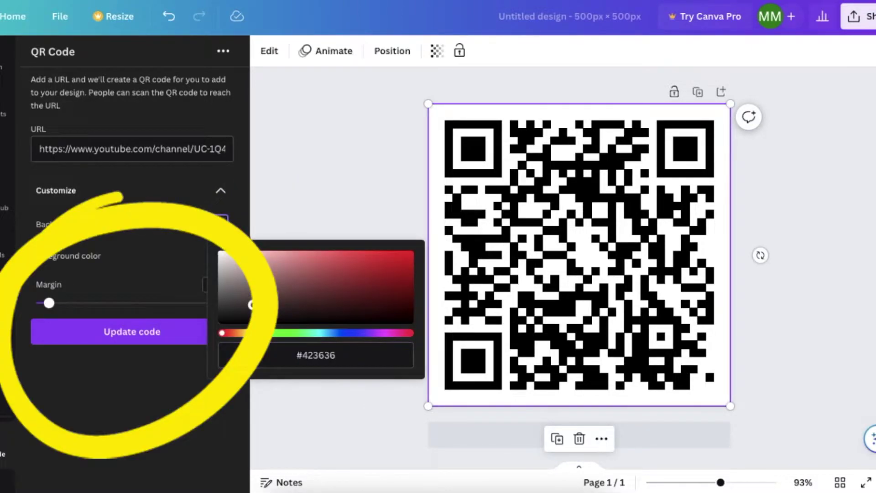
click(149, 328)
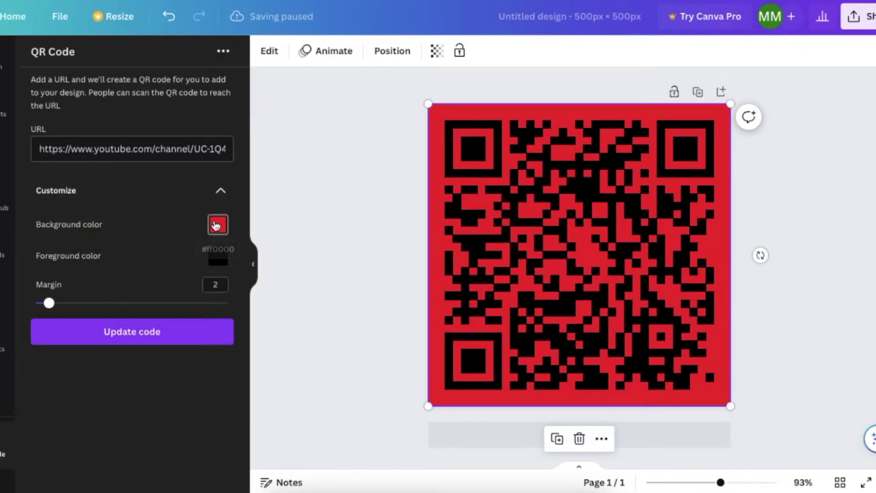
click(218, 224)
click(222, 264)
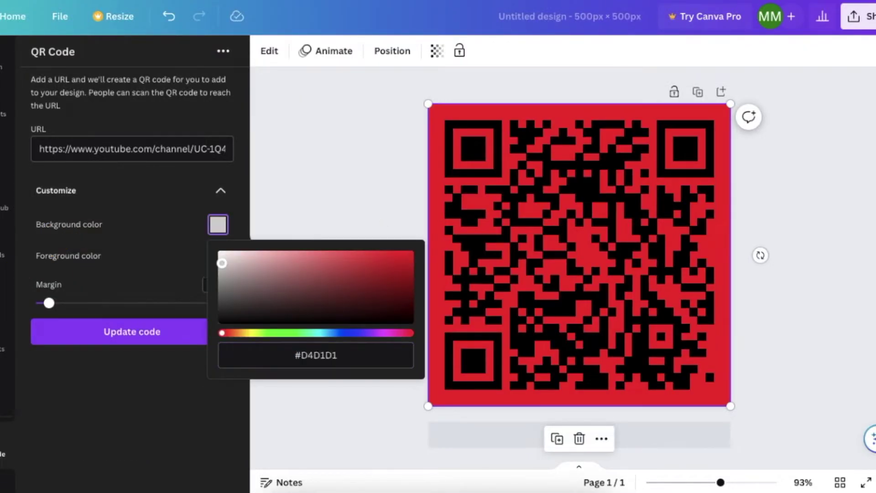
click(146, 331)
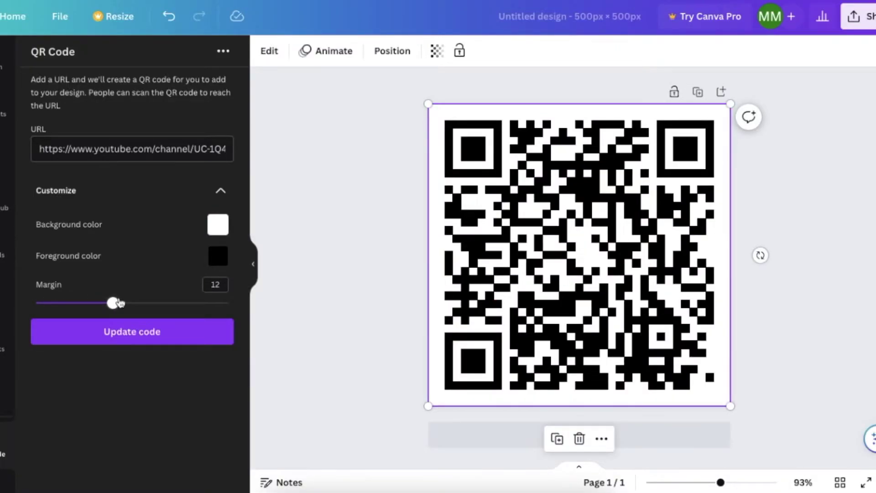
Step: Regenerate the QR code with a margin of 2
click(201, 333)
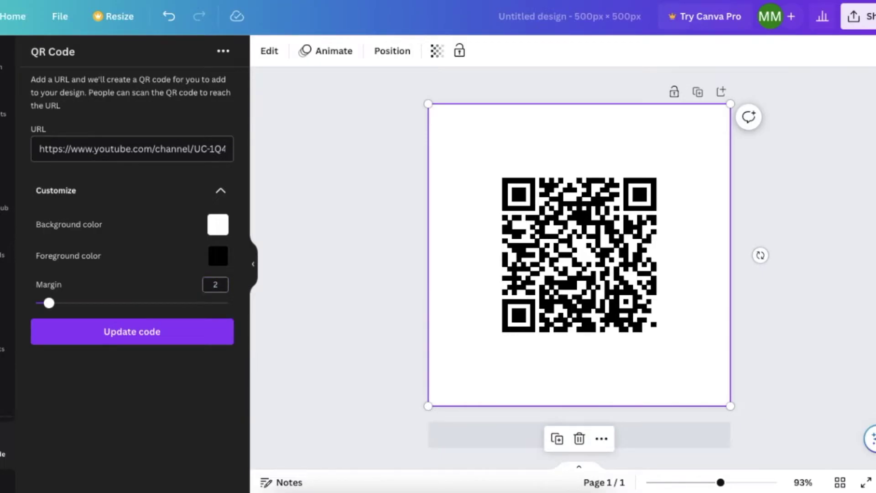
click(206, 330)
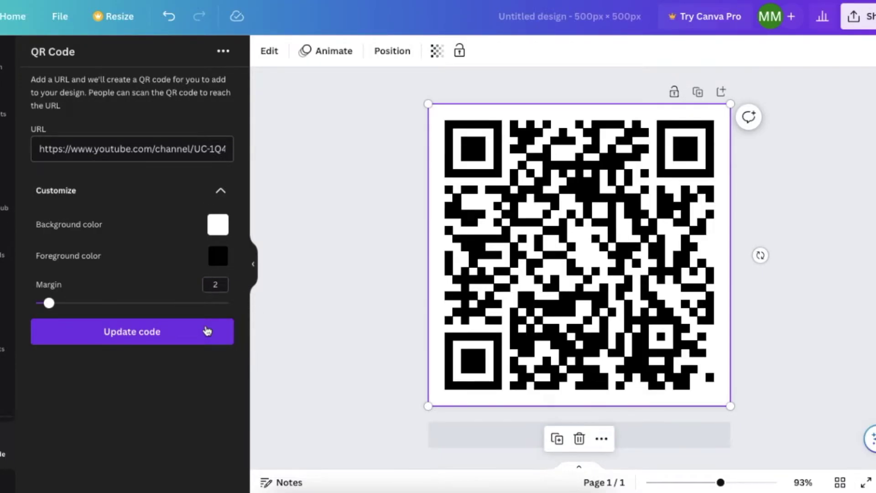
click(362, 259)
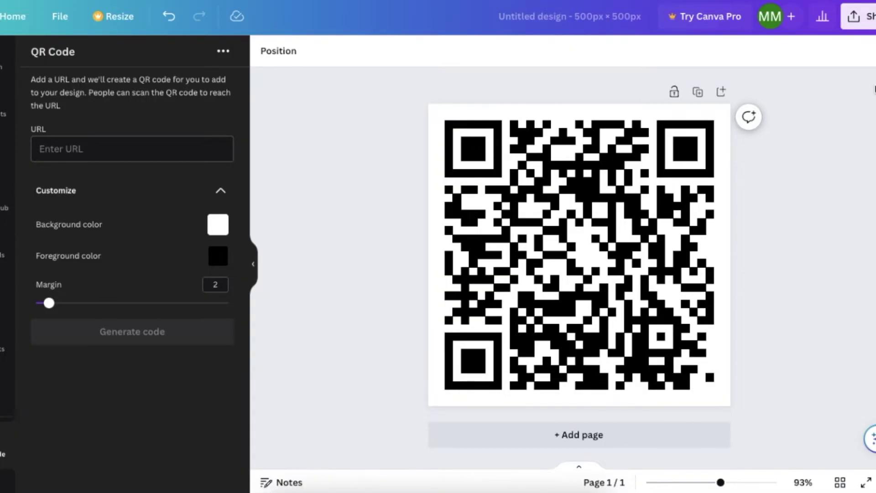
Step: Download the QR code design as a PNG file
click(871, 17)
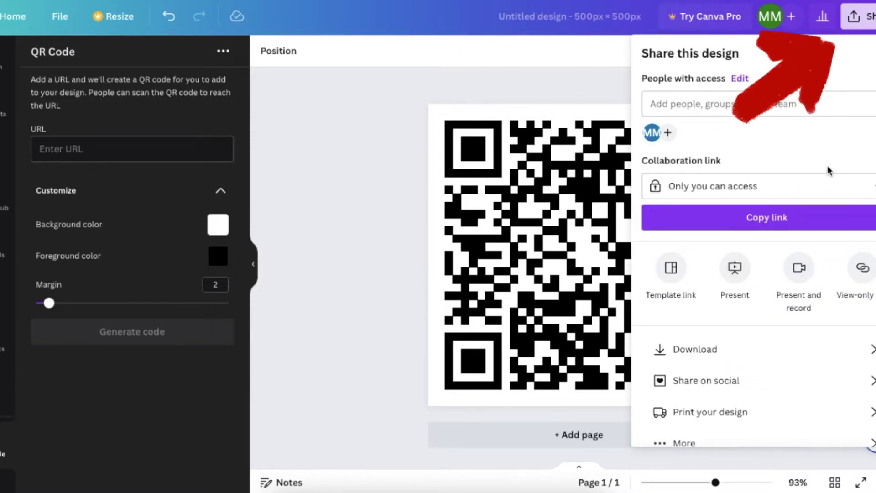
click(743, 352)
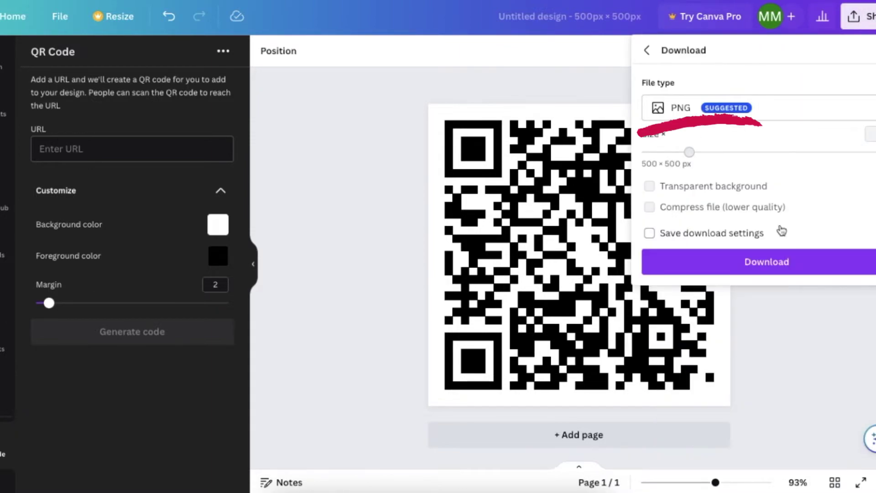
click(771, 261)
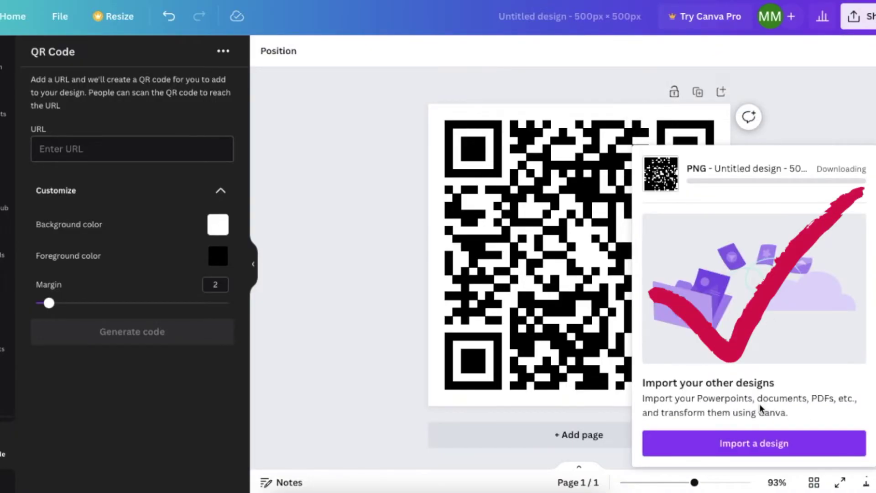
click(657, 6)
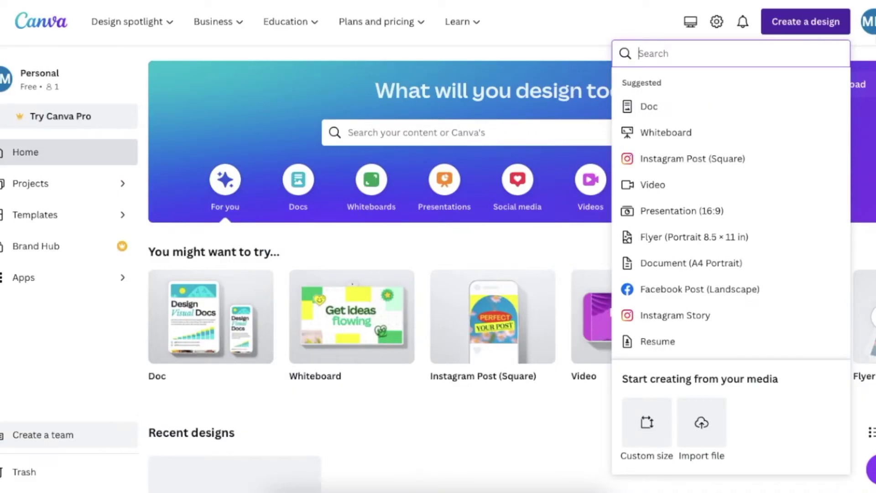
Step: Start a Flyer from the Kids Summer Camp template and show the Uploads panel
click(728, 236)
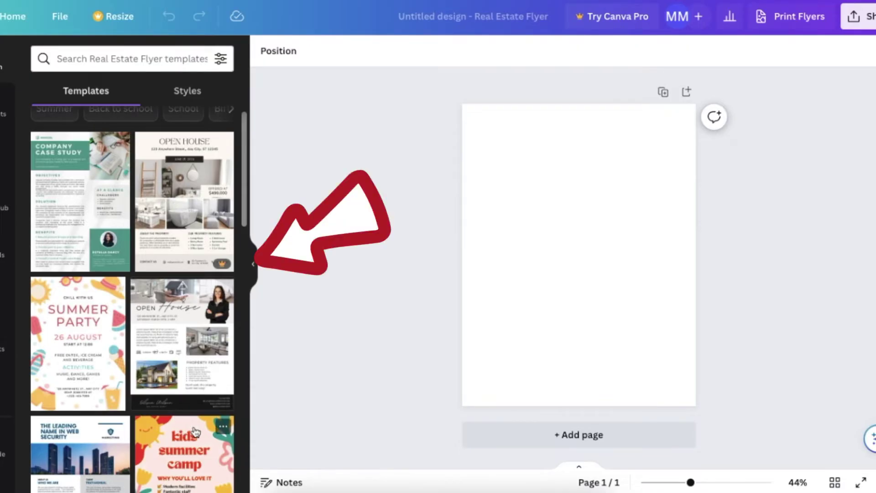
click(192, 446)
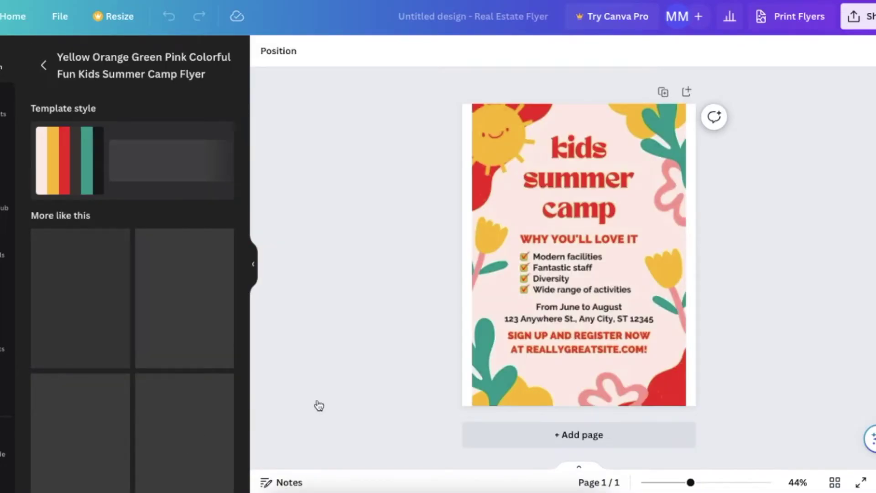
click(528, 172)
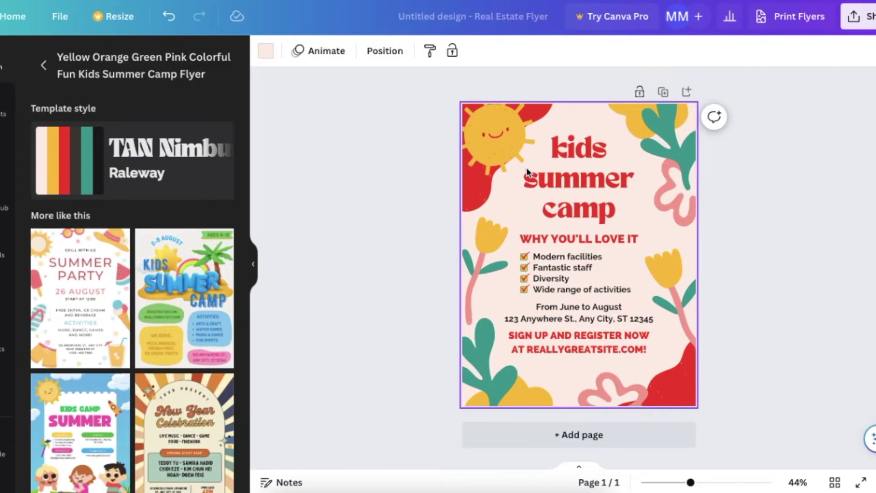
click(765, 26)
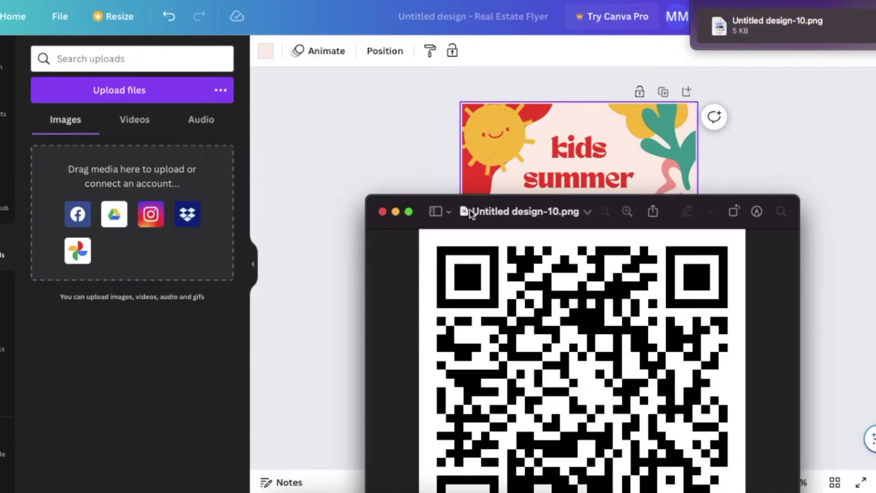
Step: Upload the QR code PNG and add it to the flyer
drag(470, 211, 130, 200)
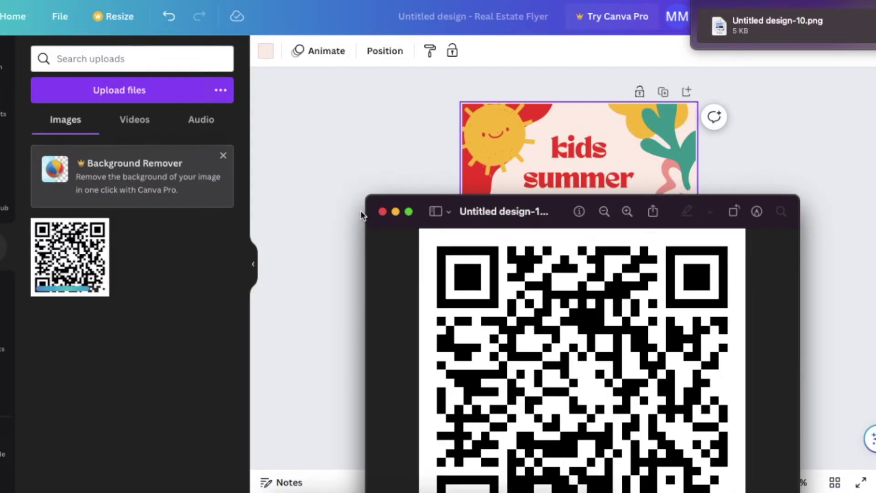
click(383, 212)
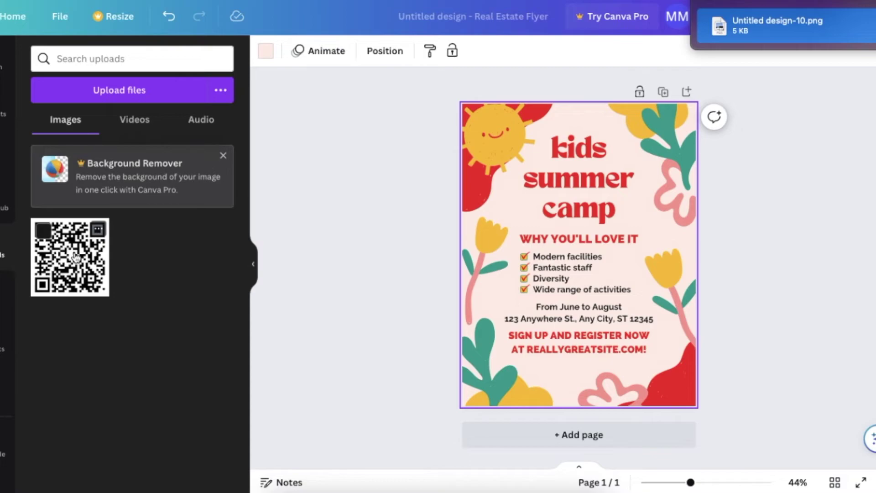
click(82, 264)
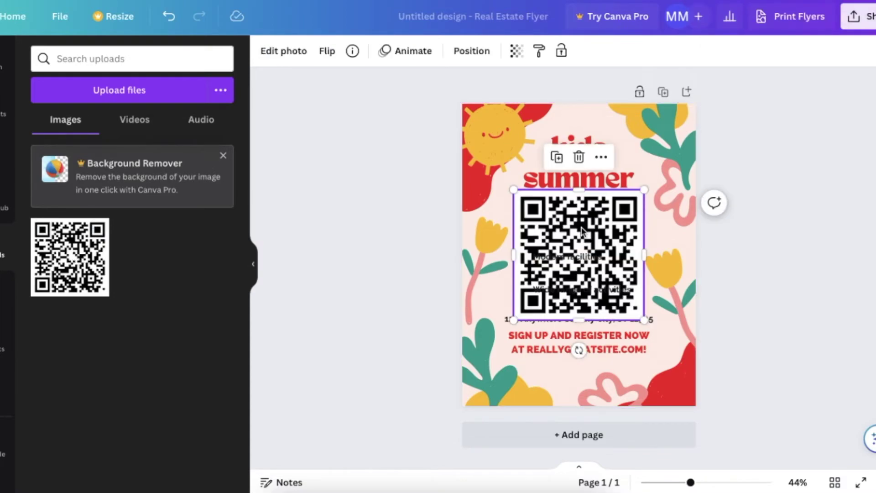
Step: Shrink the QR code and place it at the flyer's bottom, below the registration line
mouse_move(579, 228)
mouse_down()
mouse_move(671, 274)
mouse_move(653, 280)
mouse_up()
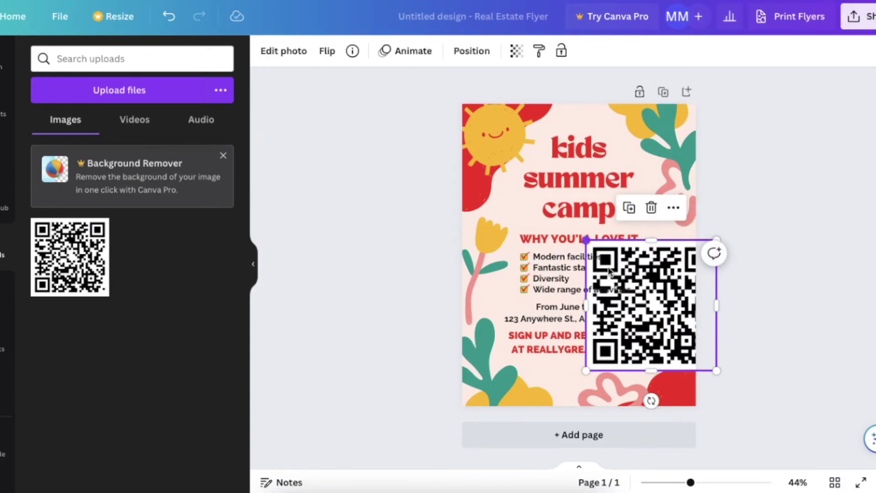
drag(586, 240, 645, 294)
mouse_move(671, 321)
mouse_down()
mouse_move(648, 361)
mouse_move(591, 384)
mouse_move(581, 378)
mouse_up()
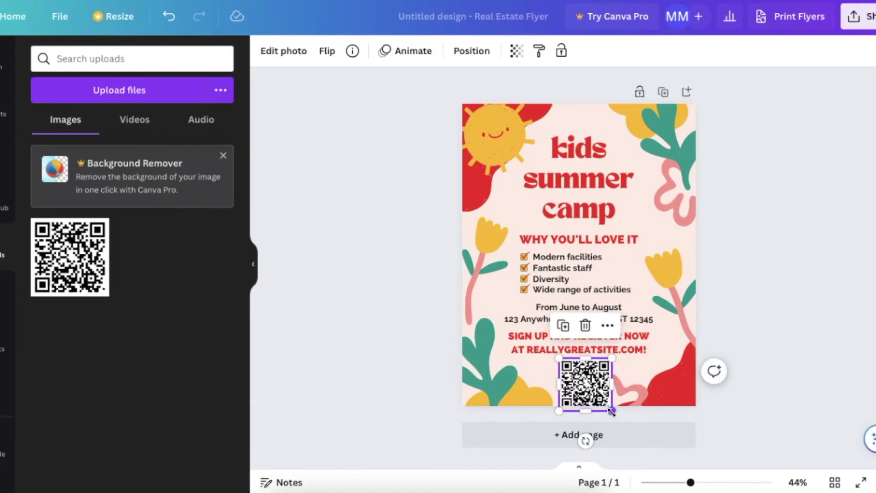
drag(612, 411, 606, 405)
click(770, 409)
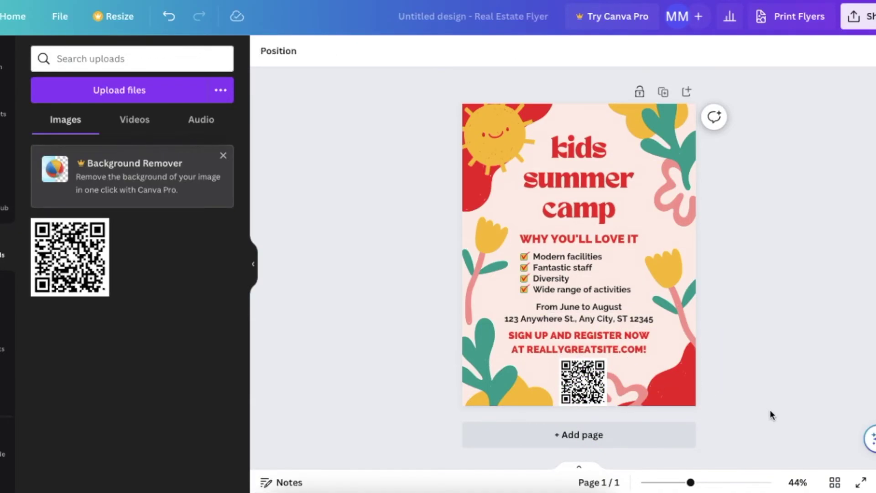